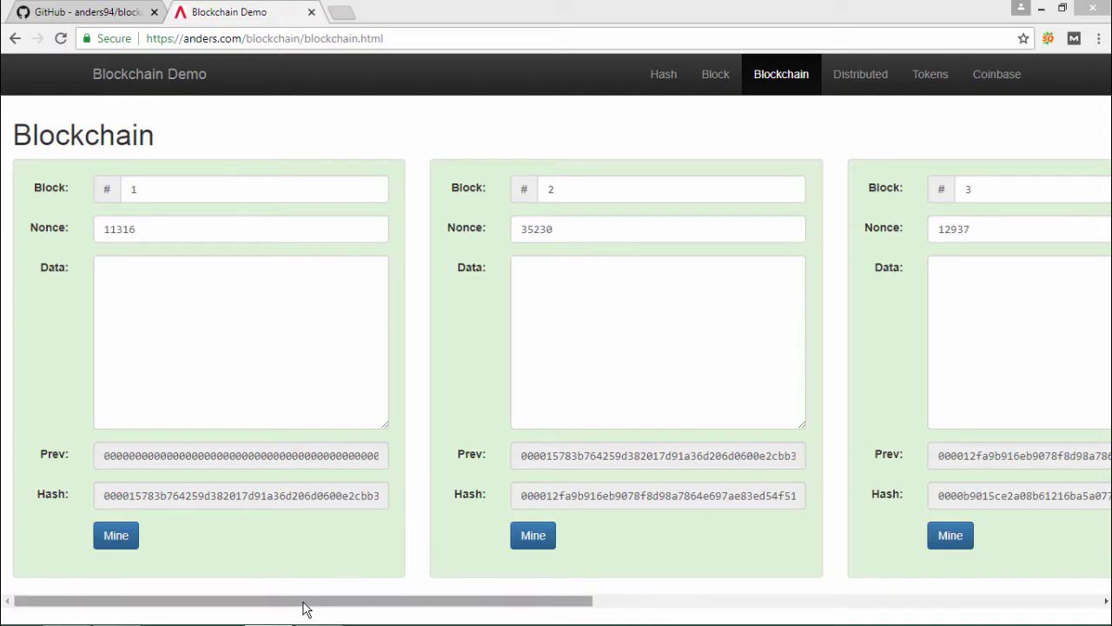
Step: Enter 'Hello world Tutorials Points' as block 3's data, correcting the misspelled last word
drag(306, 601, 199, 577)
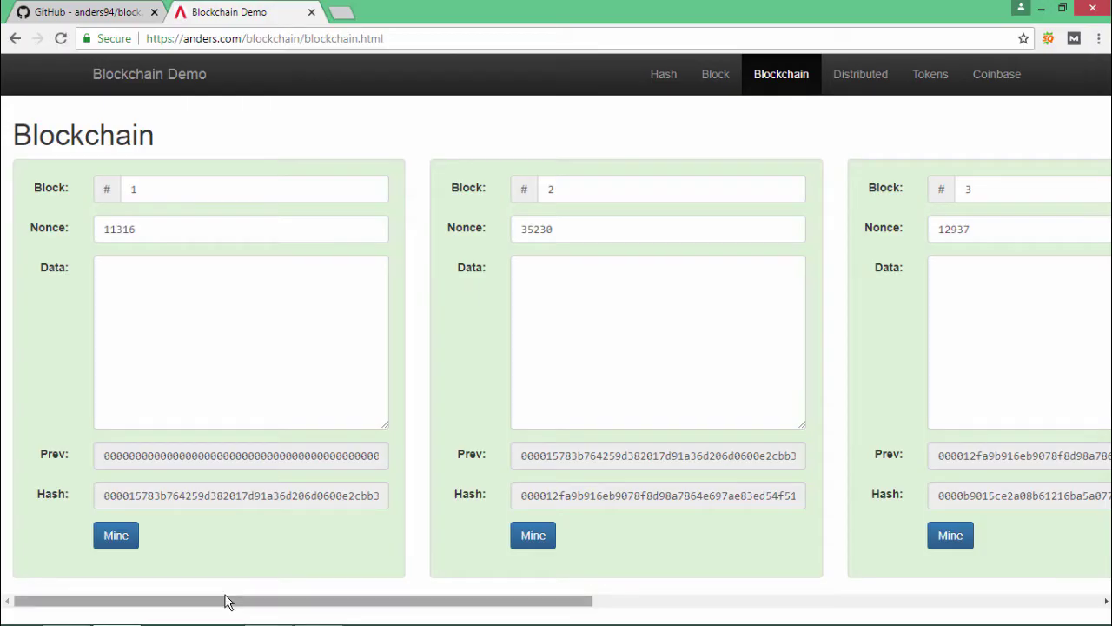
drag(210, 600, 755, 580)
drag(841, 563, 734, 577)
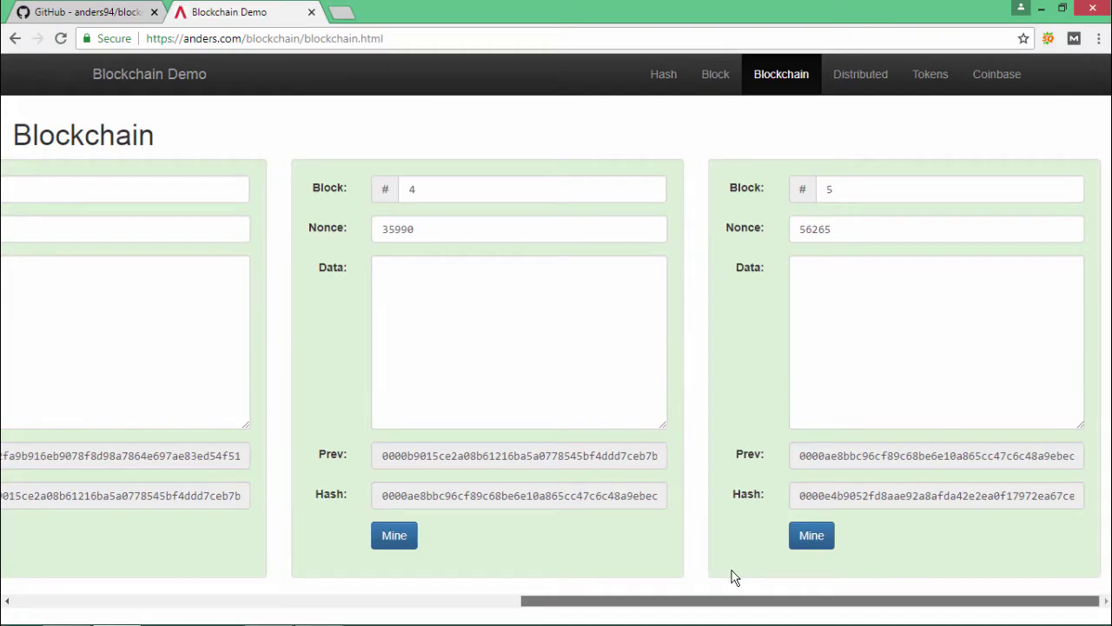
drag(731, 569, 472, 523)
scroll(472, 516, right, 2)
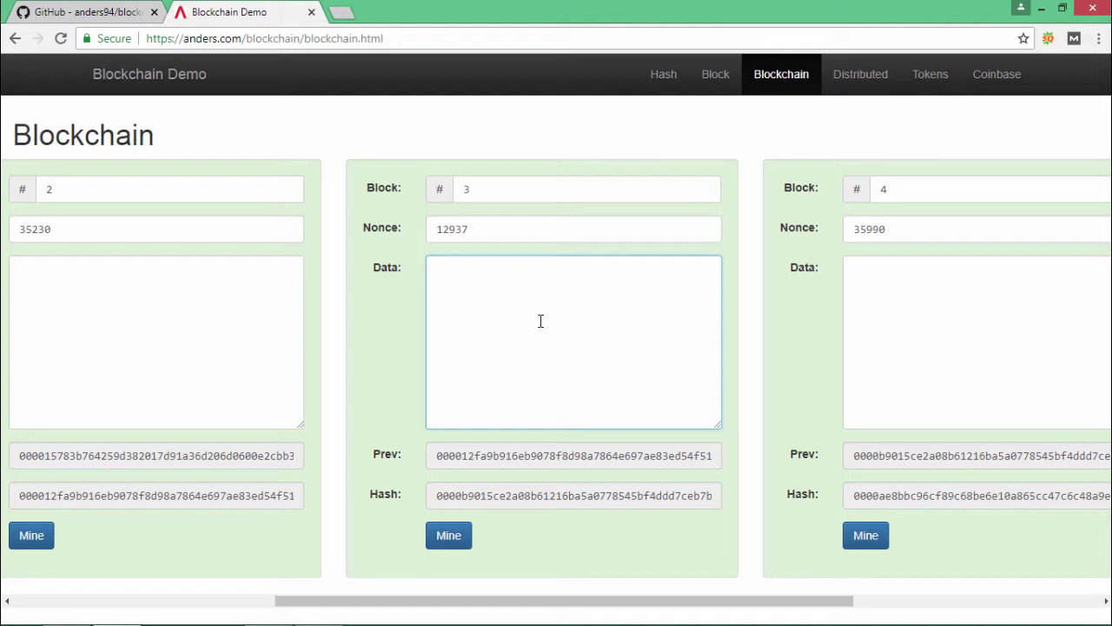
text(Hello world)
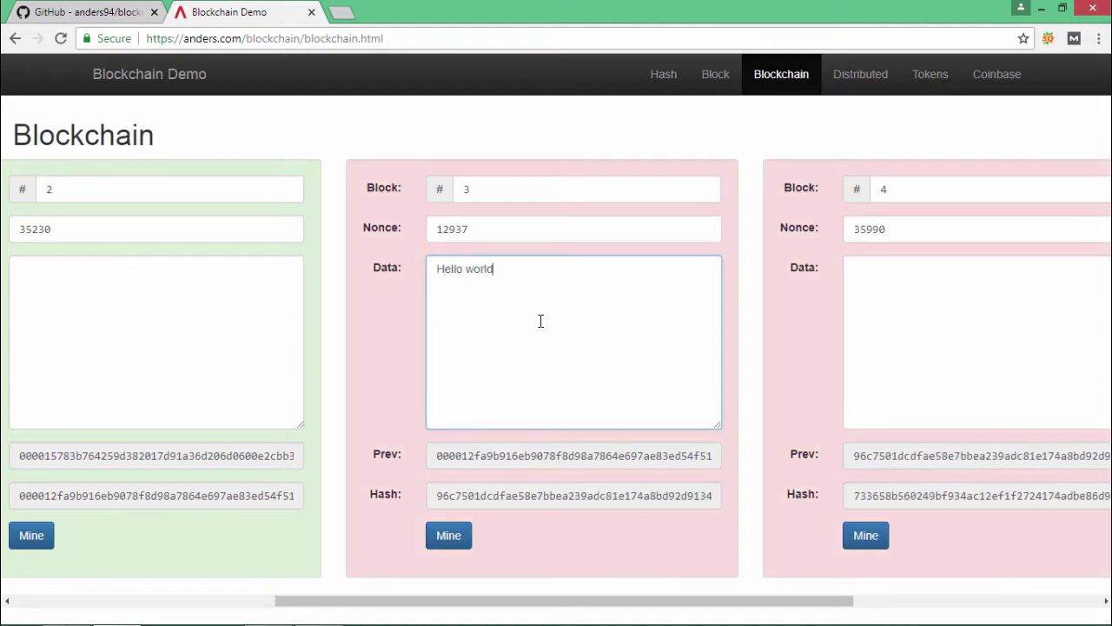
text( Tutorial)
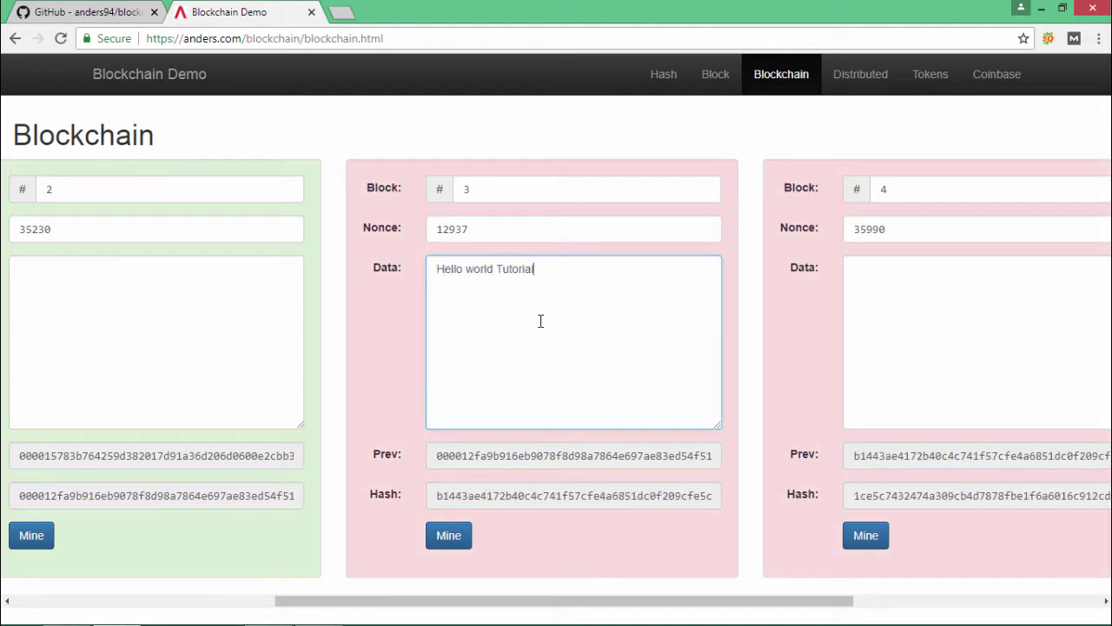
text(s Poiint)
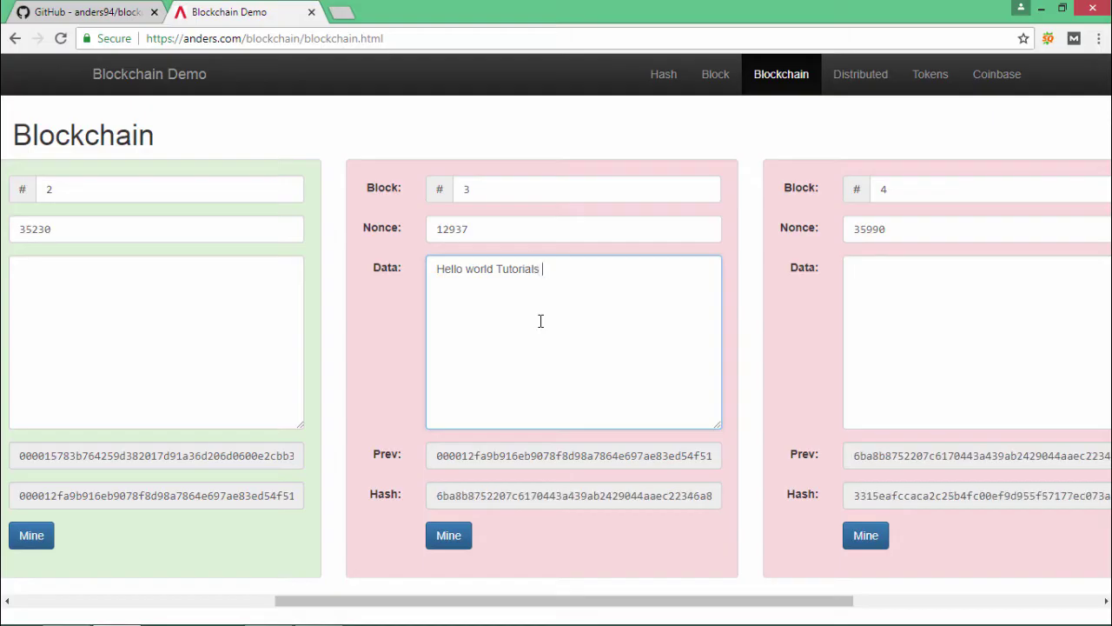
key(BackSpace)
key(BackSpace)
key(BackSpace)
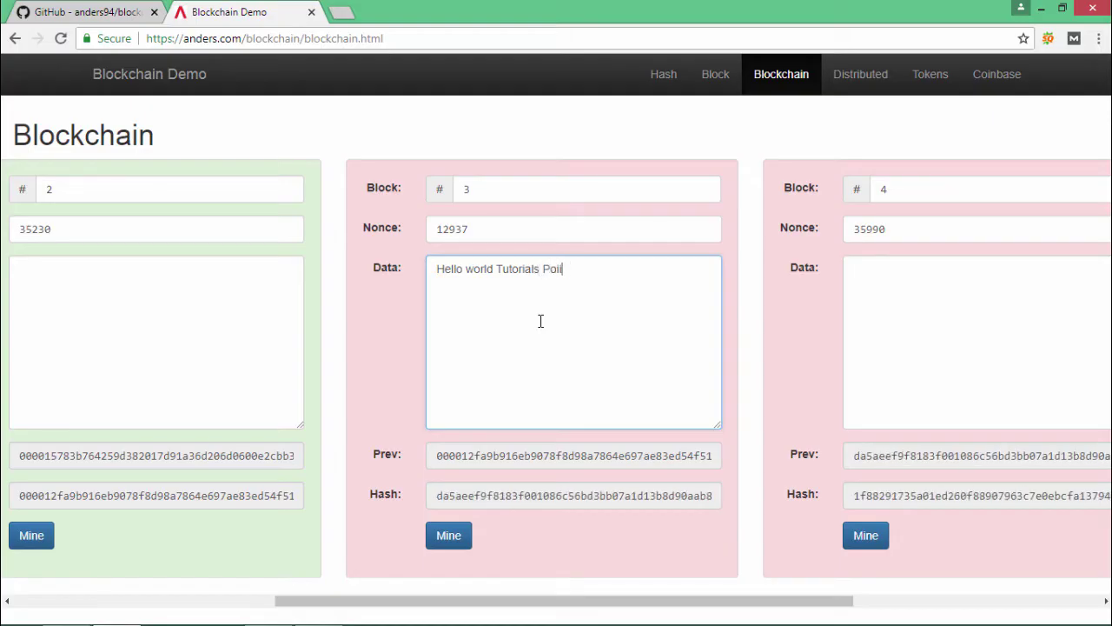
text(nts)
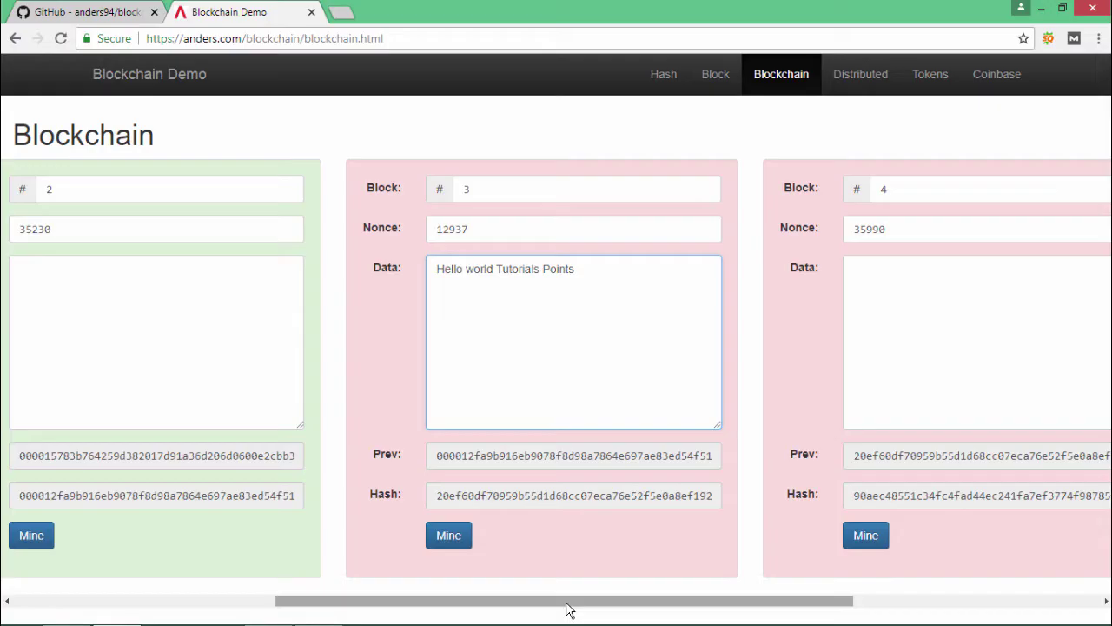
Step: Mine block 3 until it finds nonce 190018 and a 0000-prefixed hash
drag(565, 602, 591, 619)
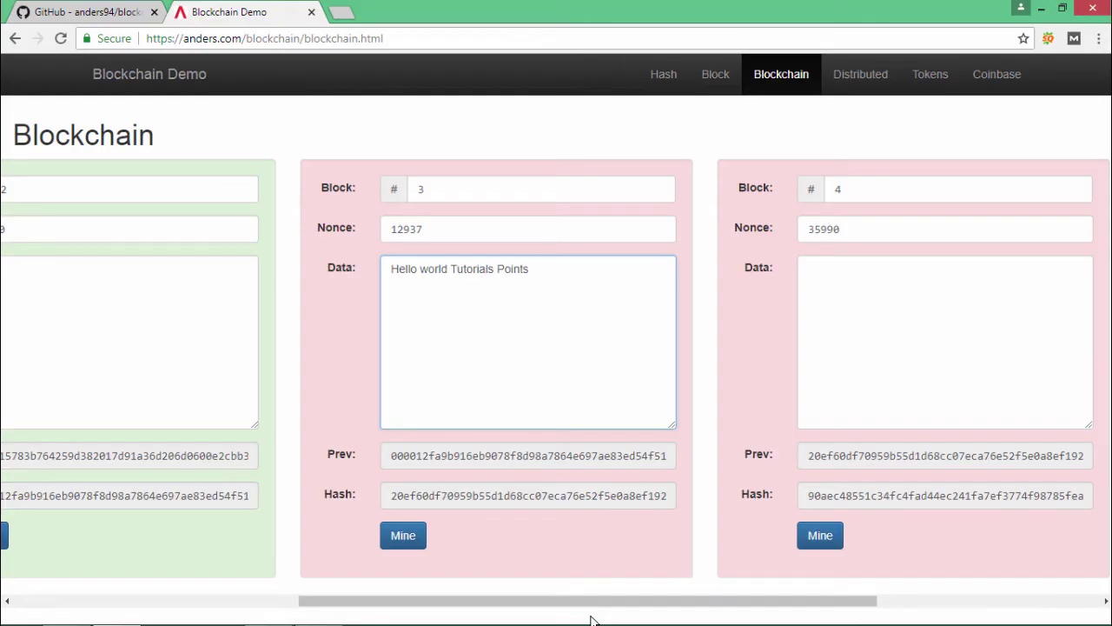
click(418, 545)
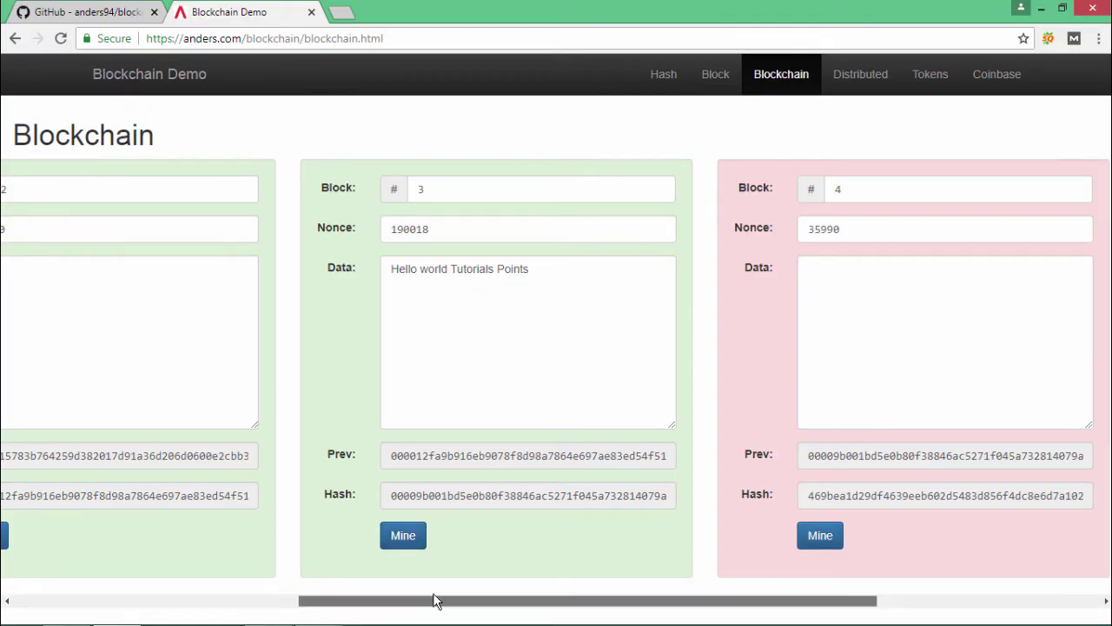
Step: Mine blocks 4 and 5 in turn, with block 5 landing on nonce 145359
drag(436, 600, 724, 596)
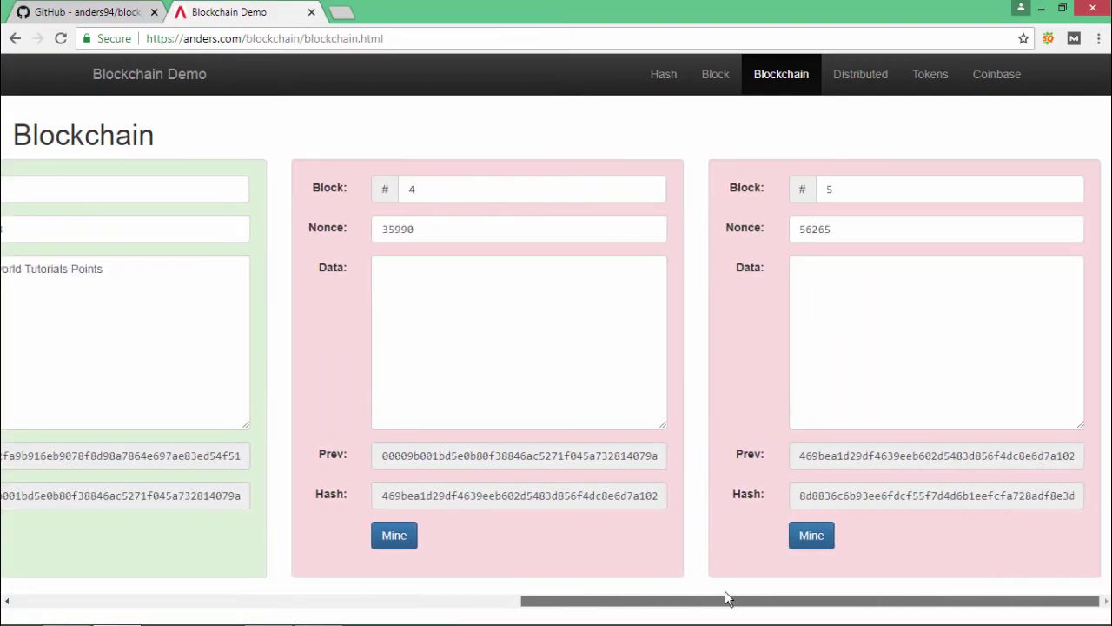
click(393, 536)
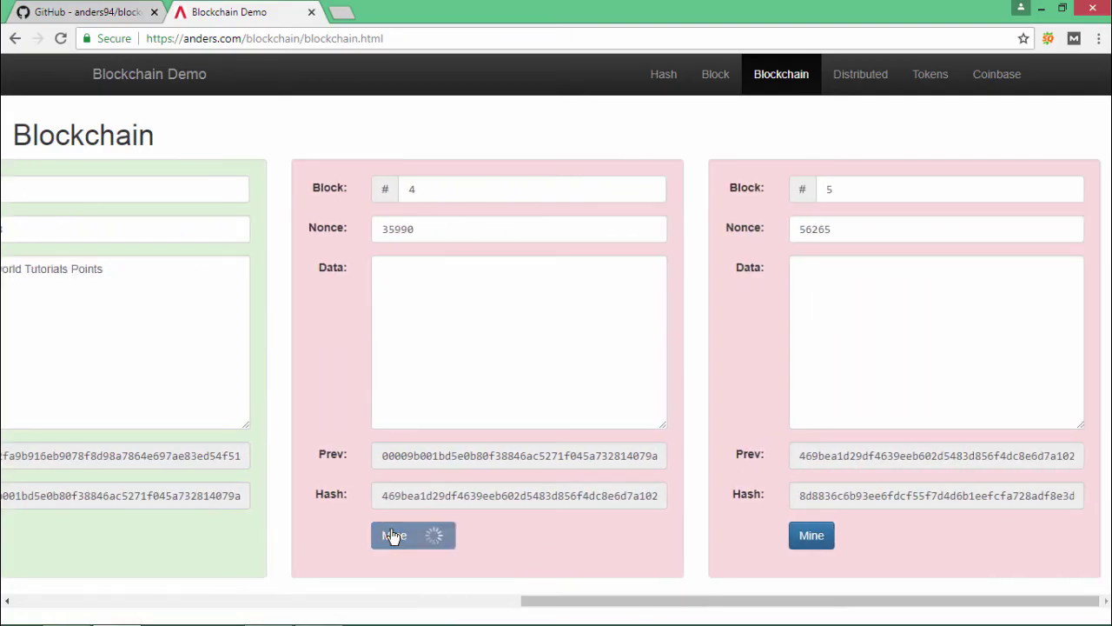
click(815, 533)
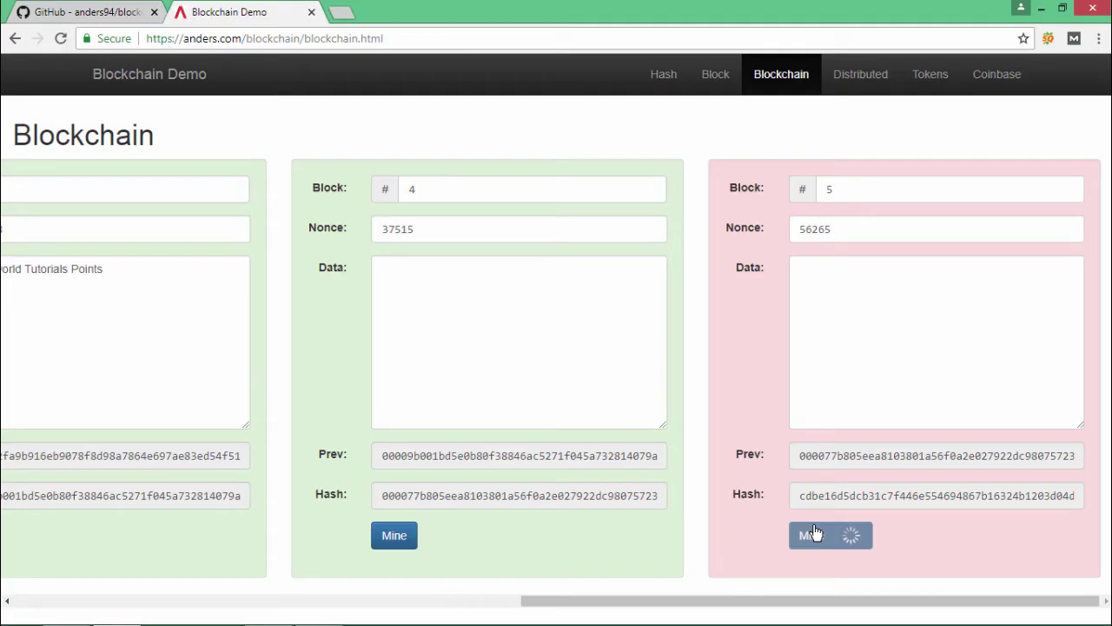
drag(609, 601, 770, 588)
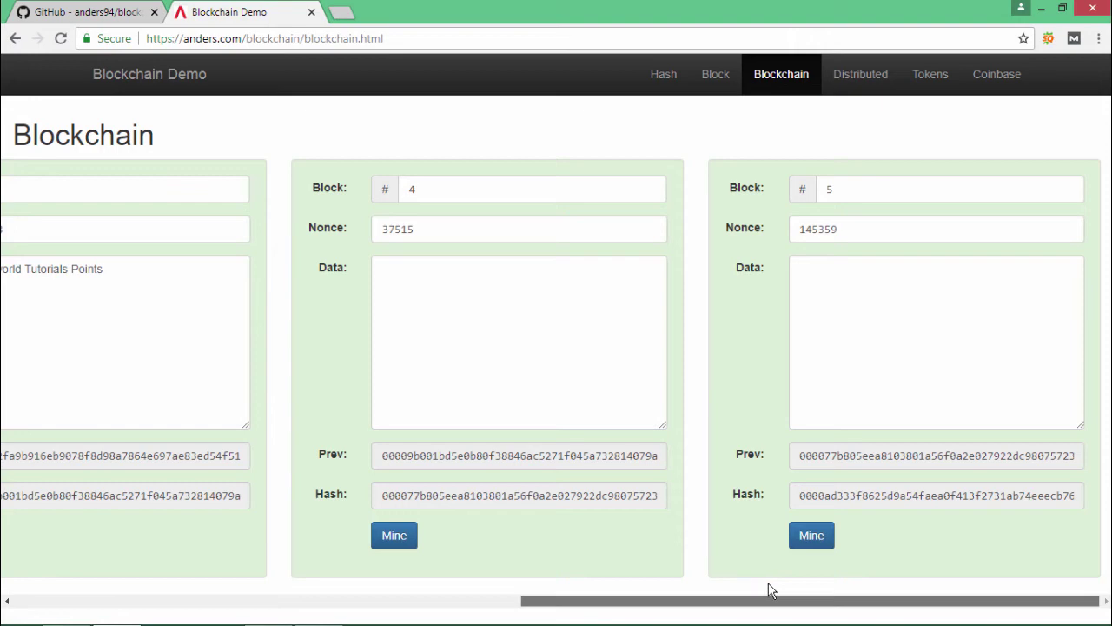
Step: Switch to the Distributed page and scroll through Peer A's and Peer B's identical chains
click(873, 80)
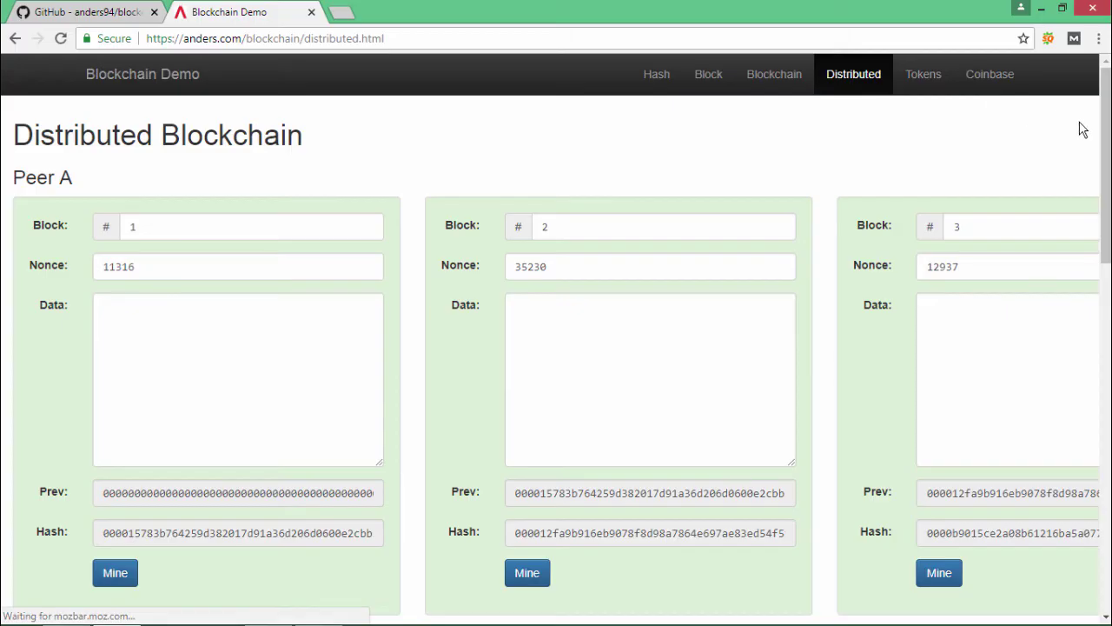
drag(1107, 139, 1099, 162)
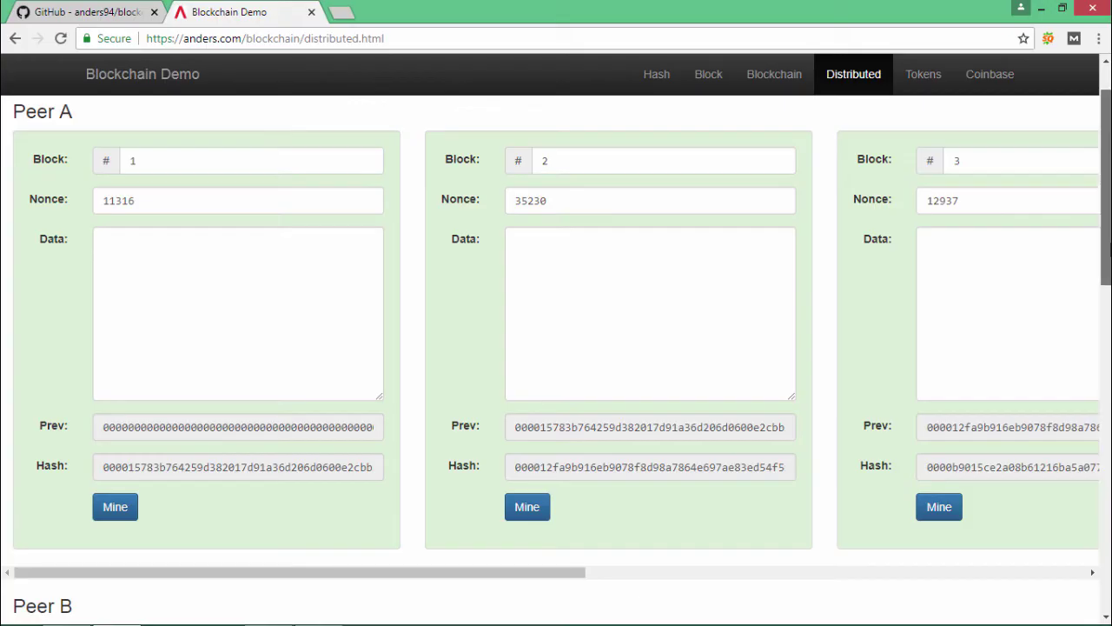
drag(1109, 249, 1109, 364)
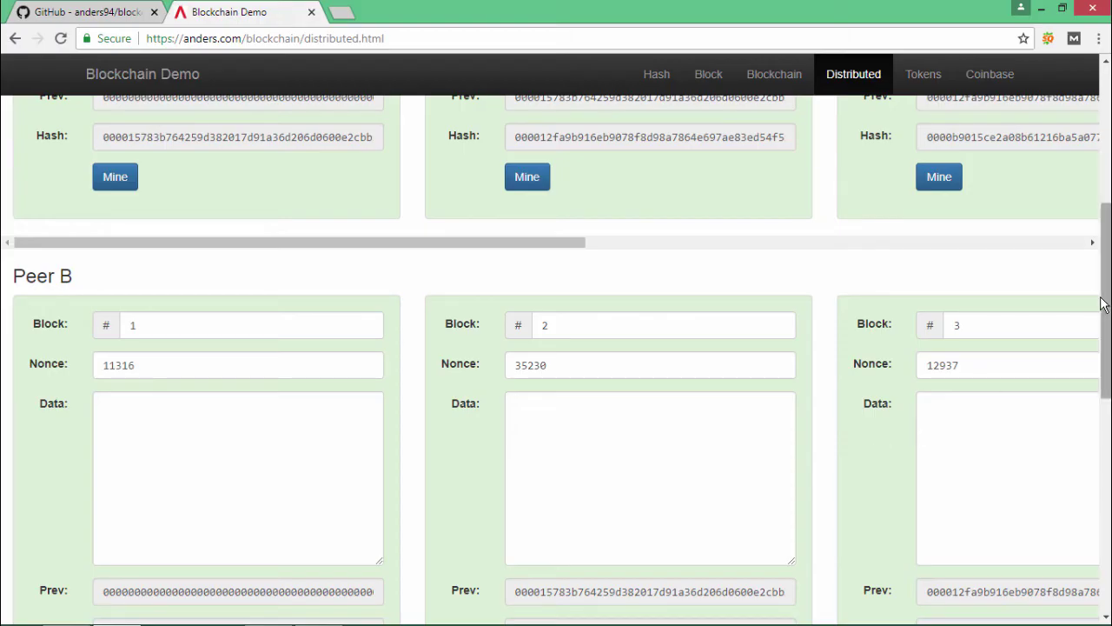
drag(1109, 302, 1104, 179)
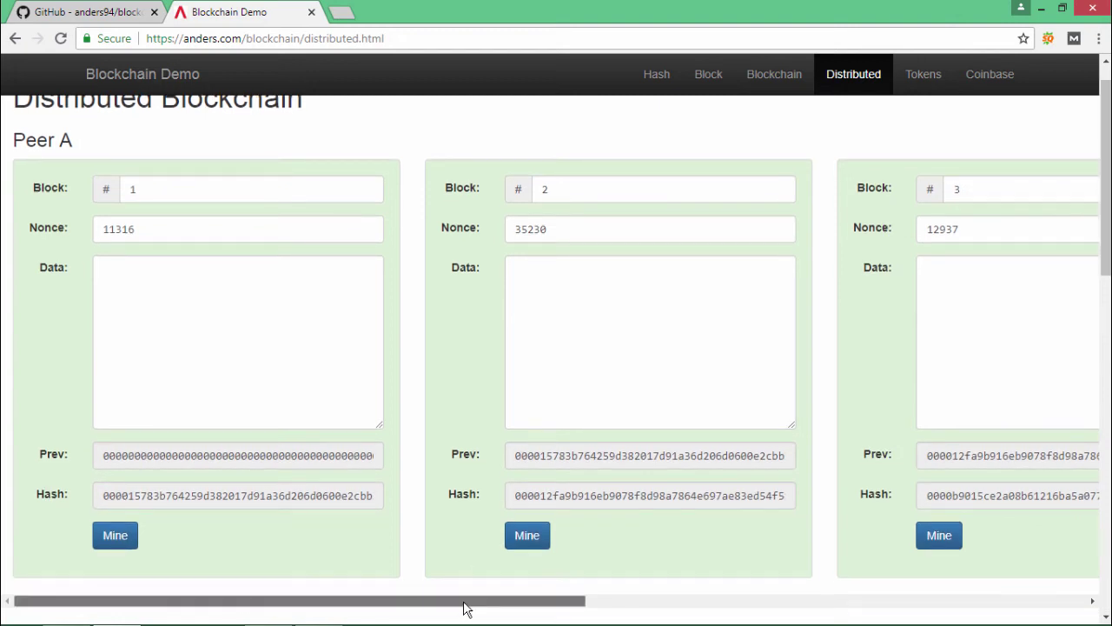
Step: Change Peer A's block 3 data to 'Hello' and re-mine that block
drag(464, 605, 658, 426)
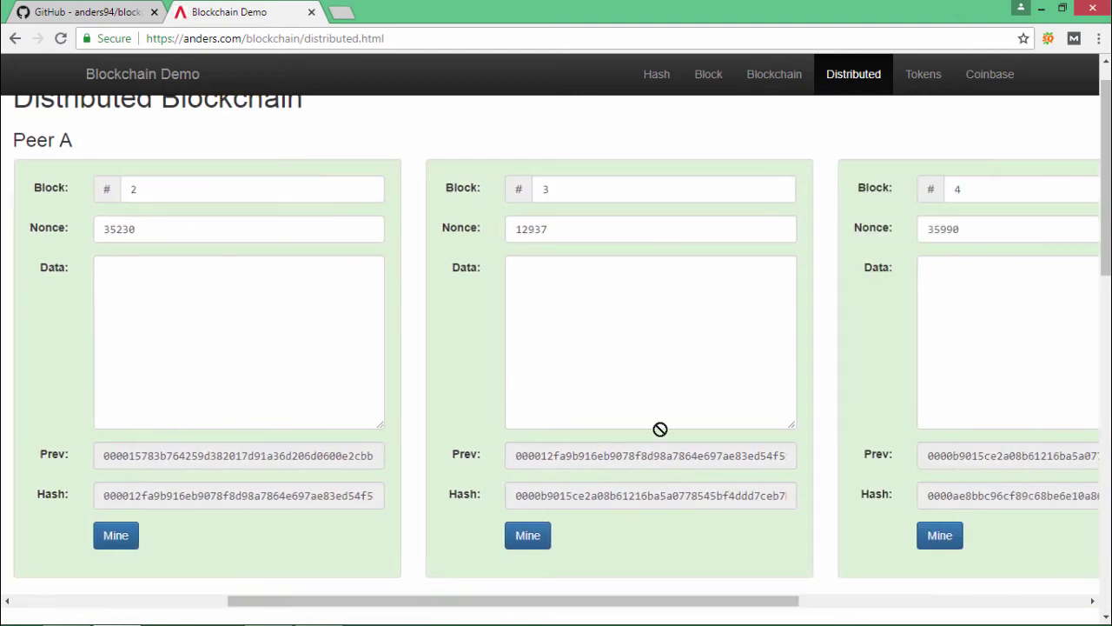
click(631, 355)
text(Hello)
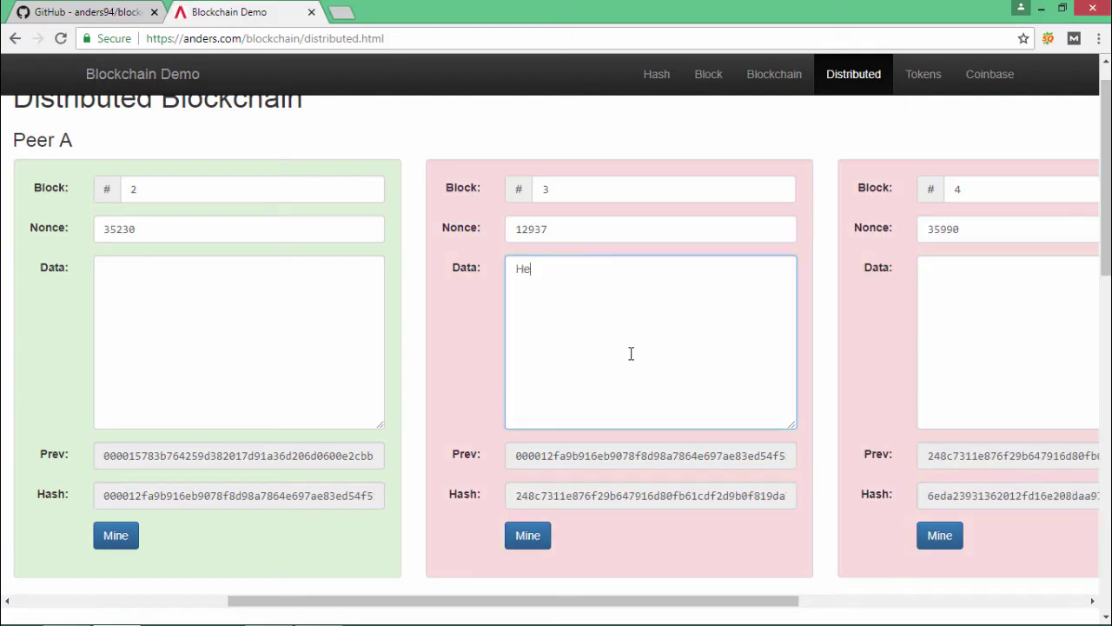
click(544, 532)
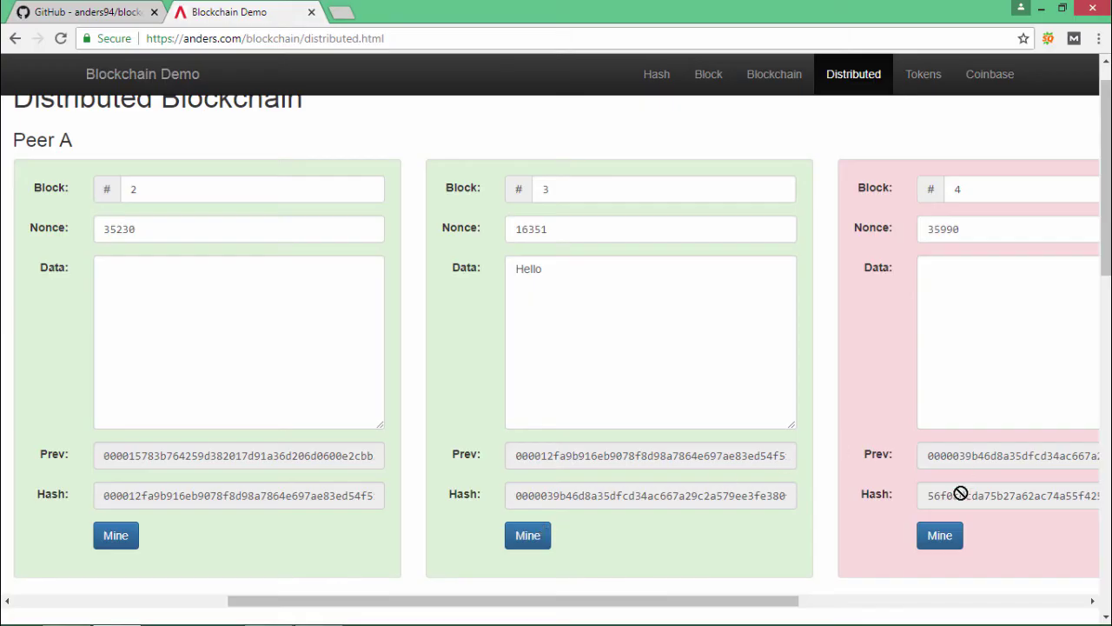
Step: Mine Peer A's blocks 4 and 5, block 5 reaching nonce 14858
click(946, 537)
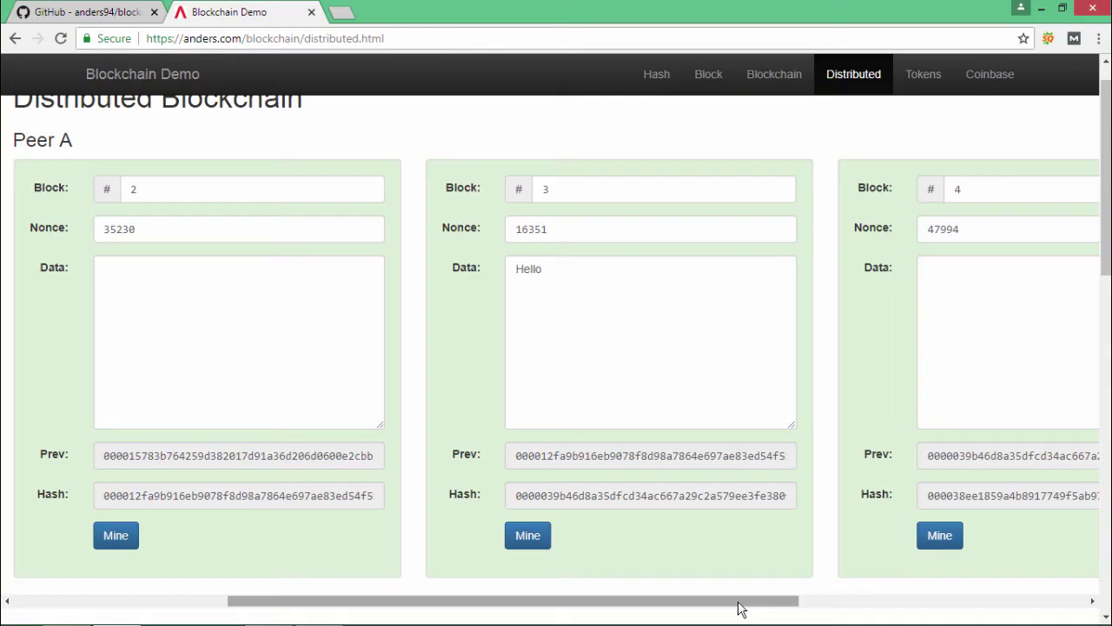
drag(740, 611, 1043, 611)
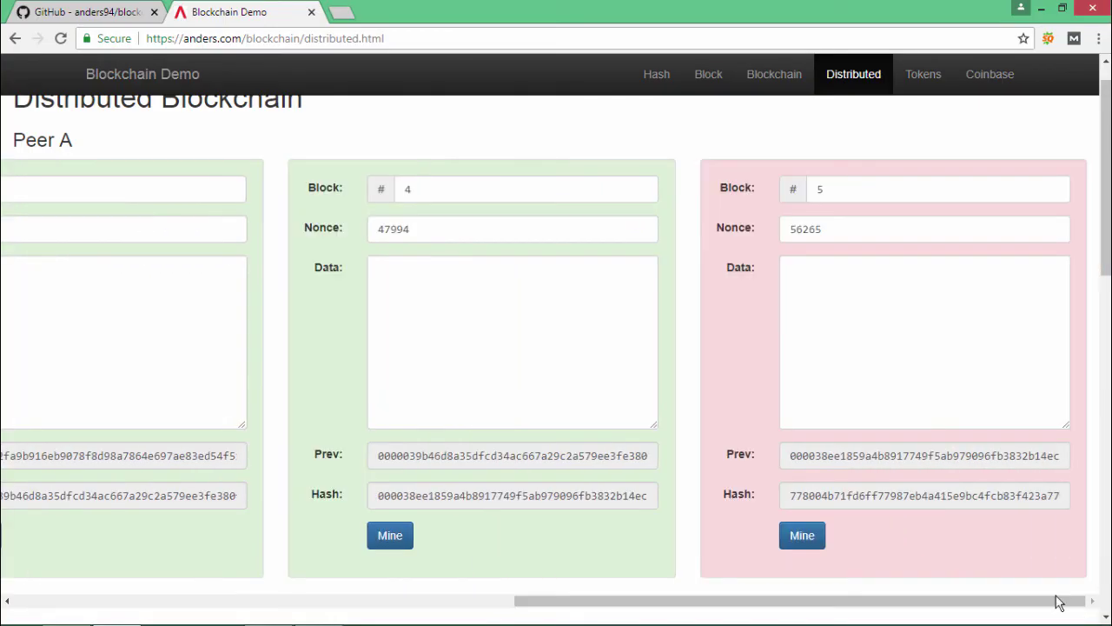
click(803, 534)
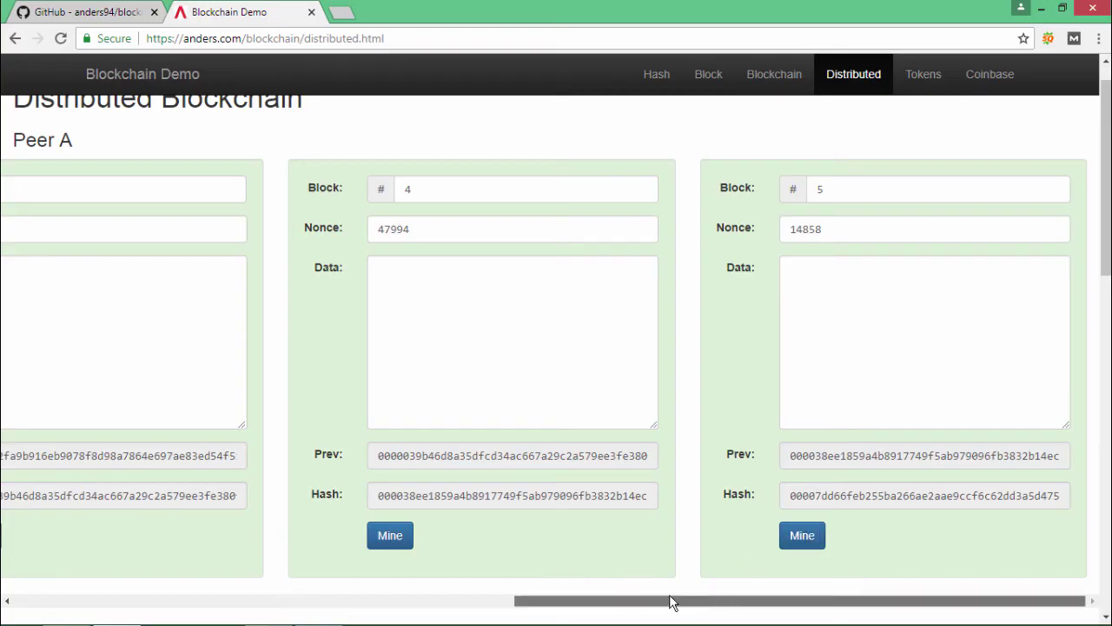
drag(670, 602, 513, 573)
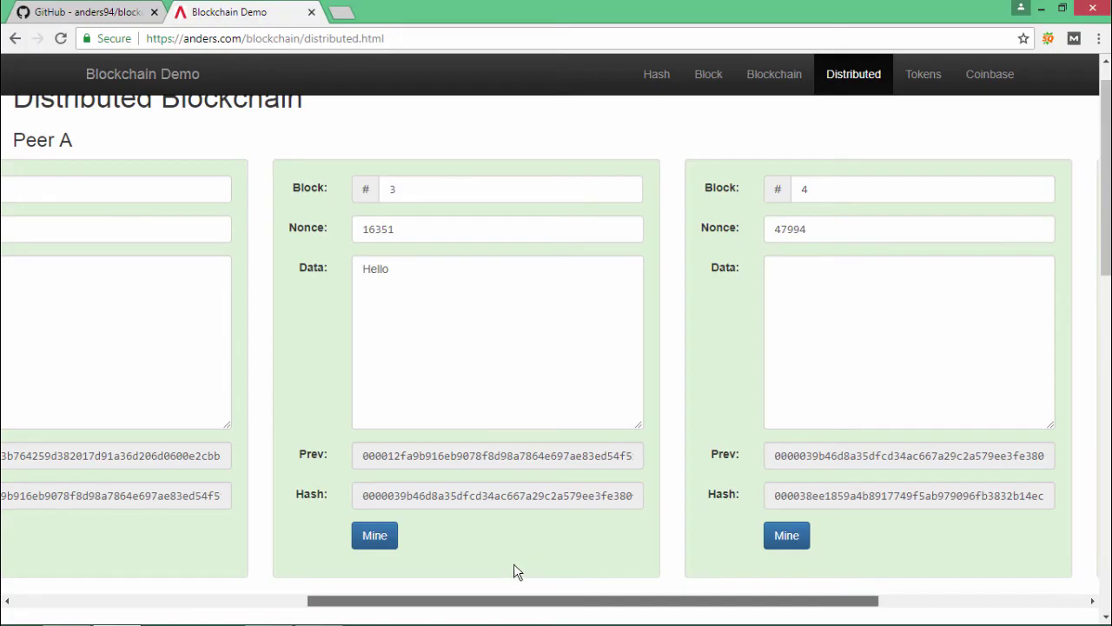
drag(513, 572, 488, 562)
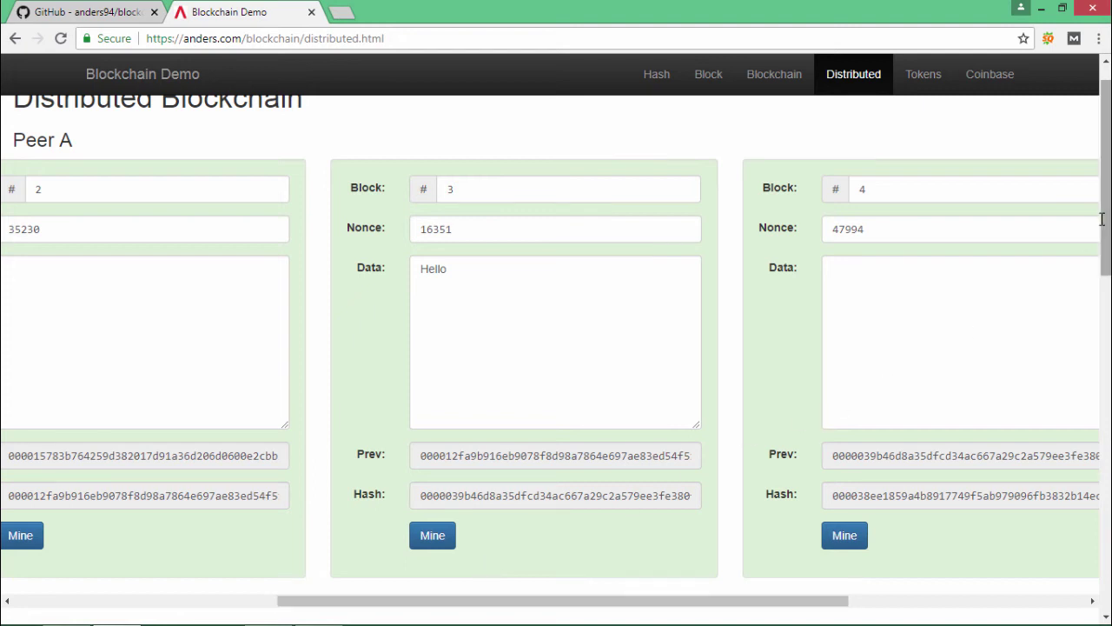
scroll(1108, 216, down, 2)
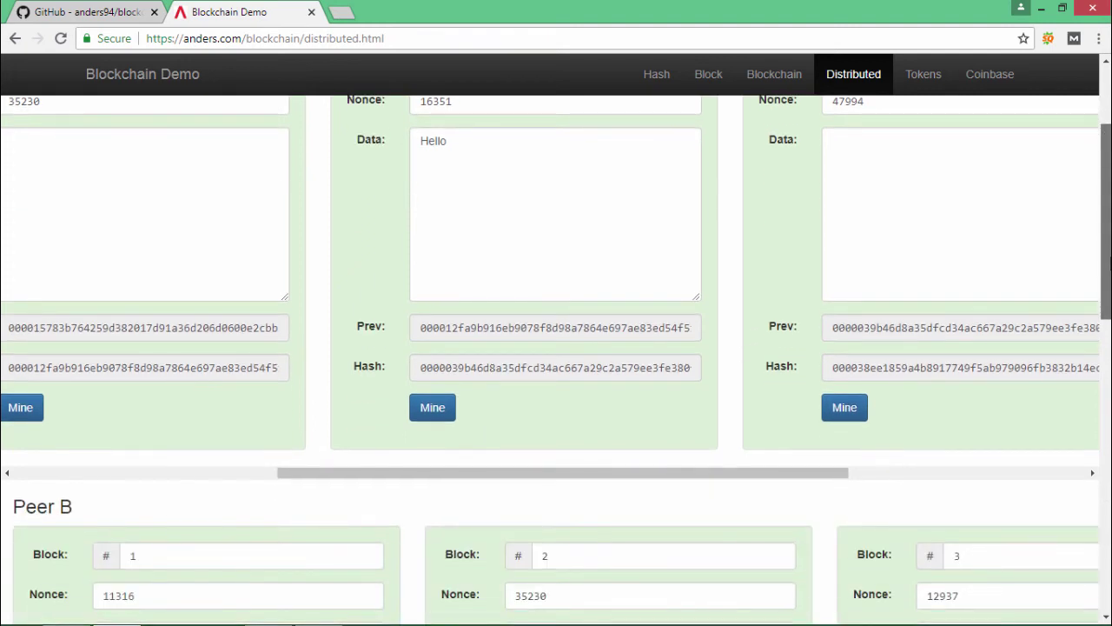
scroll(1109, 215, up, 1)
scroll(1109, 215, up, 2)
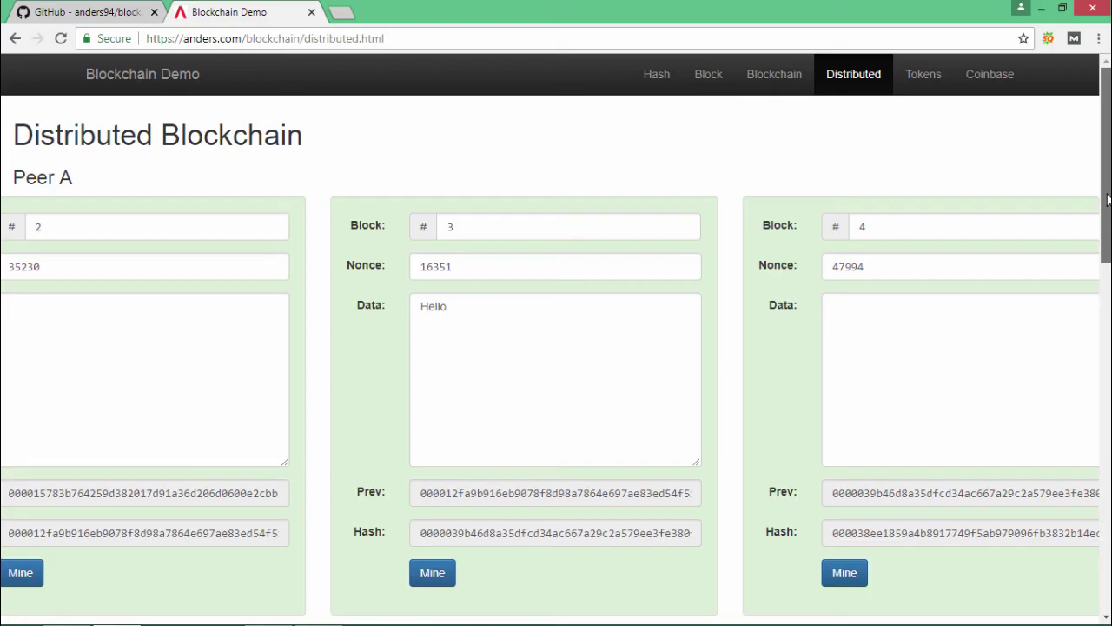
scroll(1107, 200, down, 2)
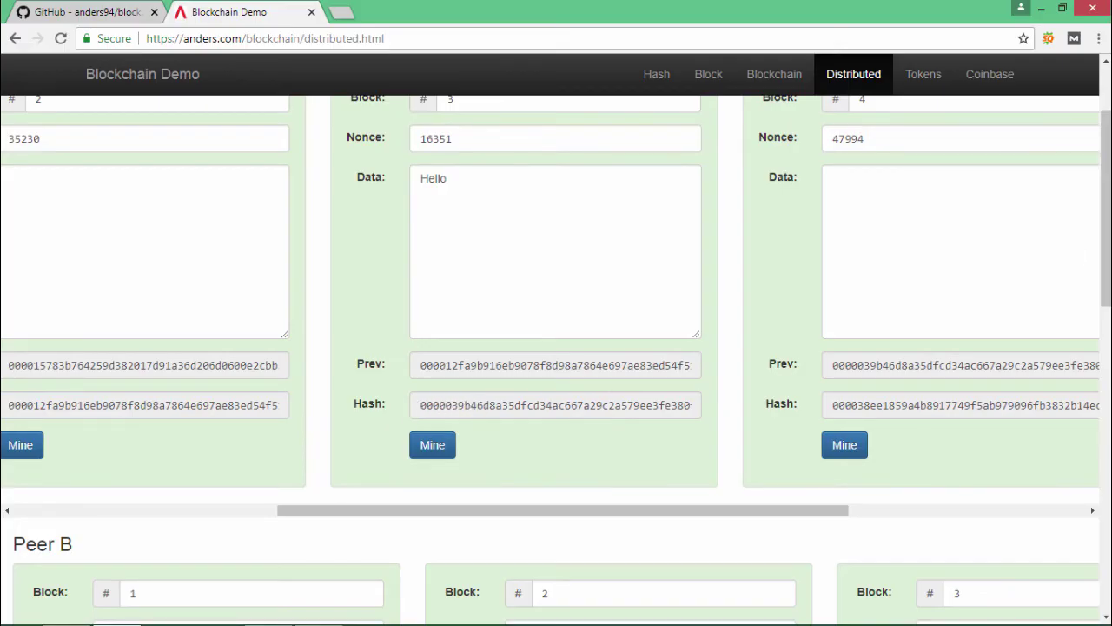
scroll(1106, 208, down, 1)
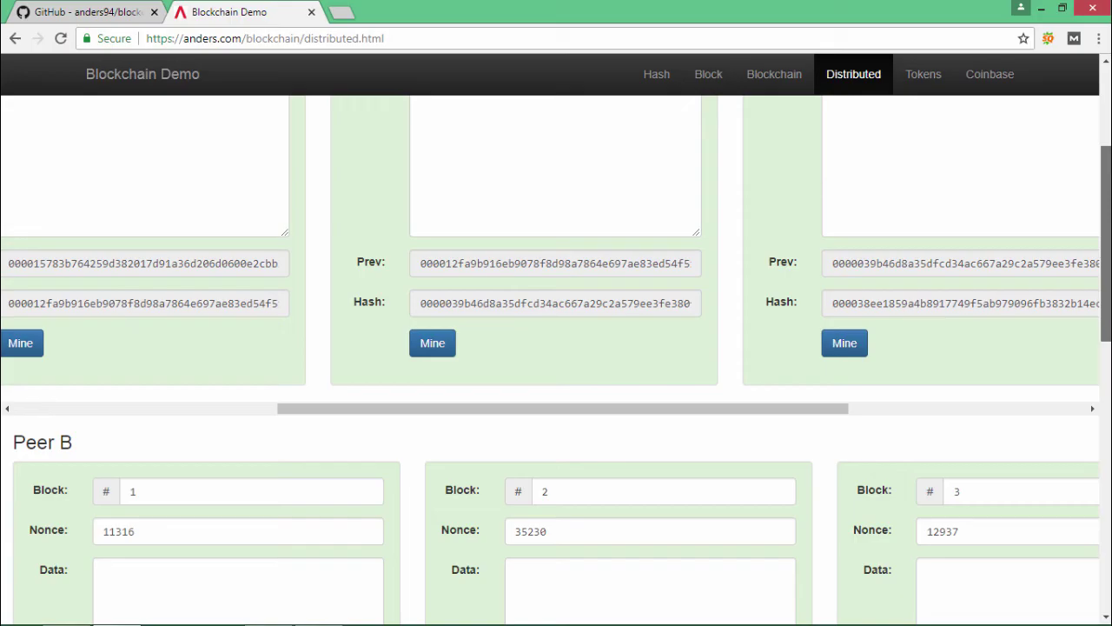
scroll(1106, 209, down, 3)
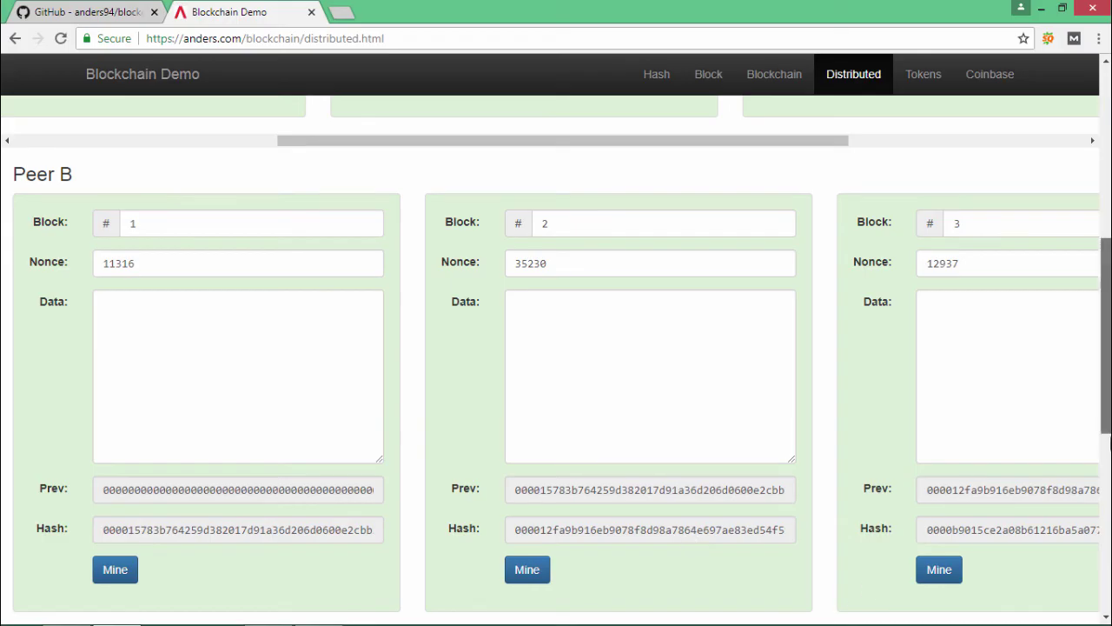
scroll(635, 571, down, 1)
scroll(556, 530, right, 5)
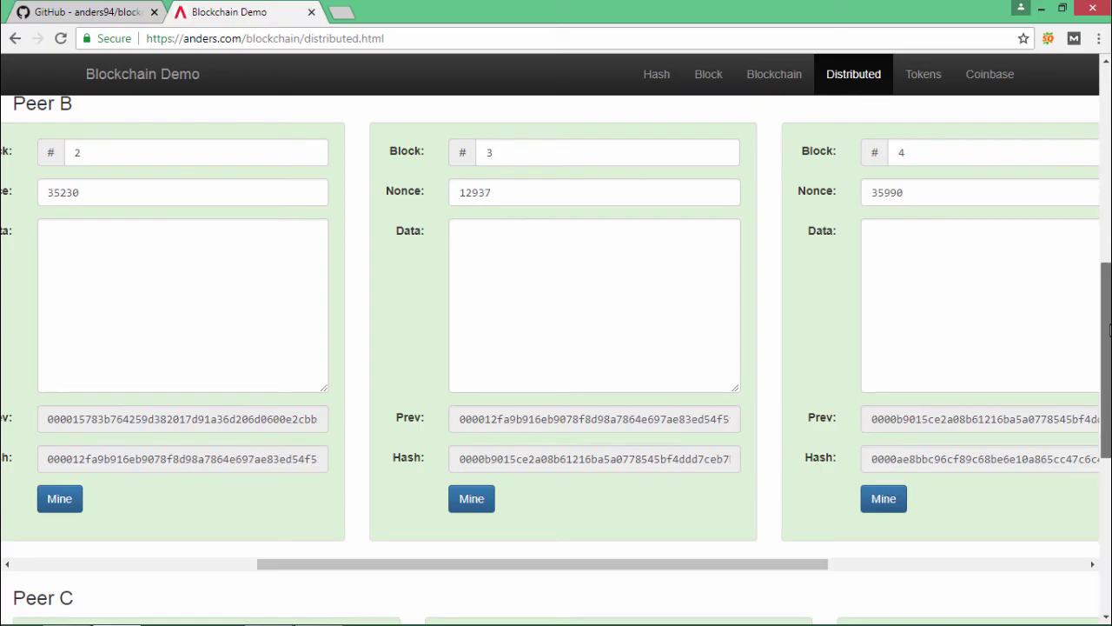
scroll(1105, 339, up, 3)
scroll(1105, 339, down, 8)
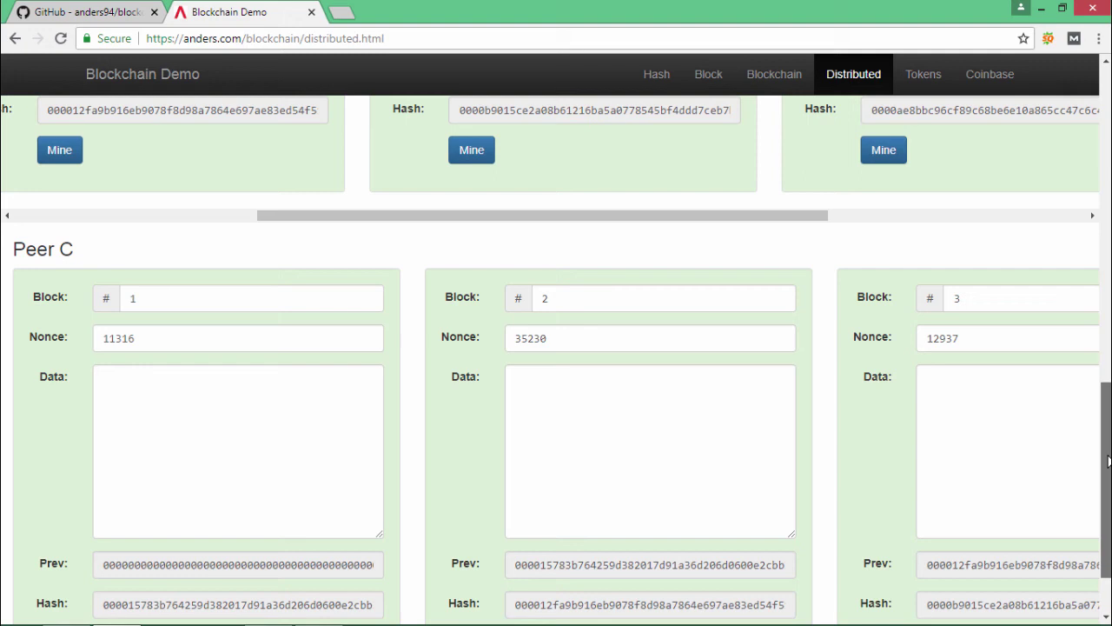
scroll(1105, 478, down, 1)
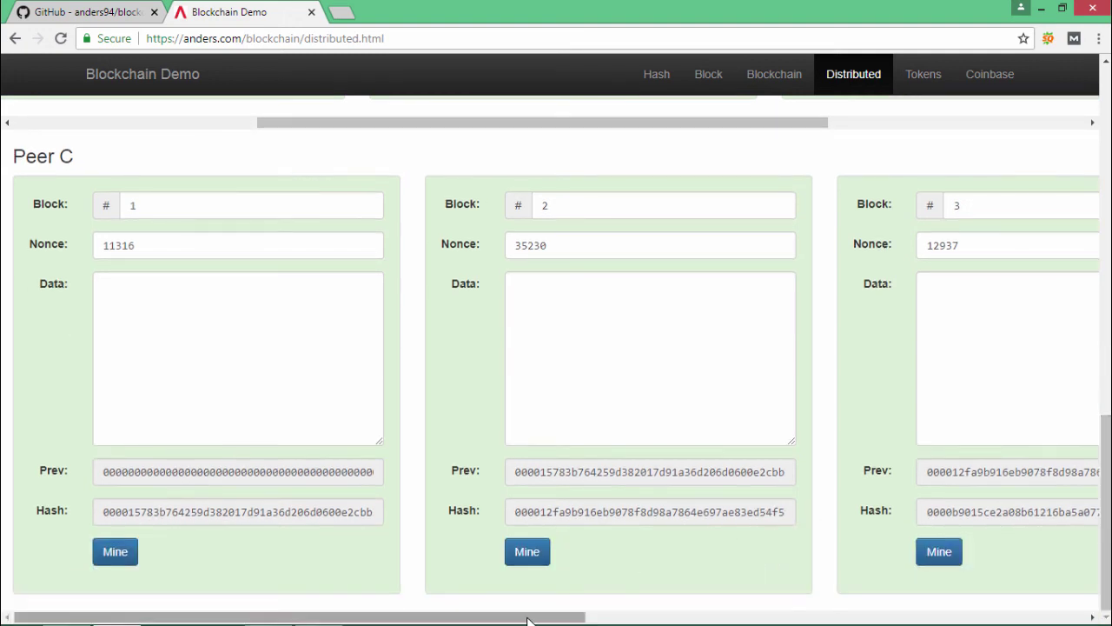
drag(527, 619, 811, 571)
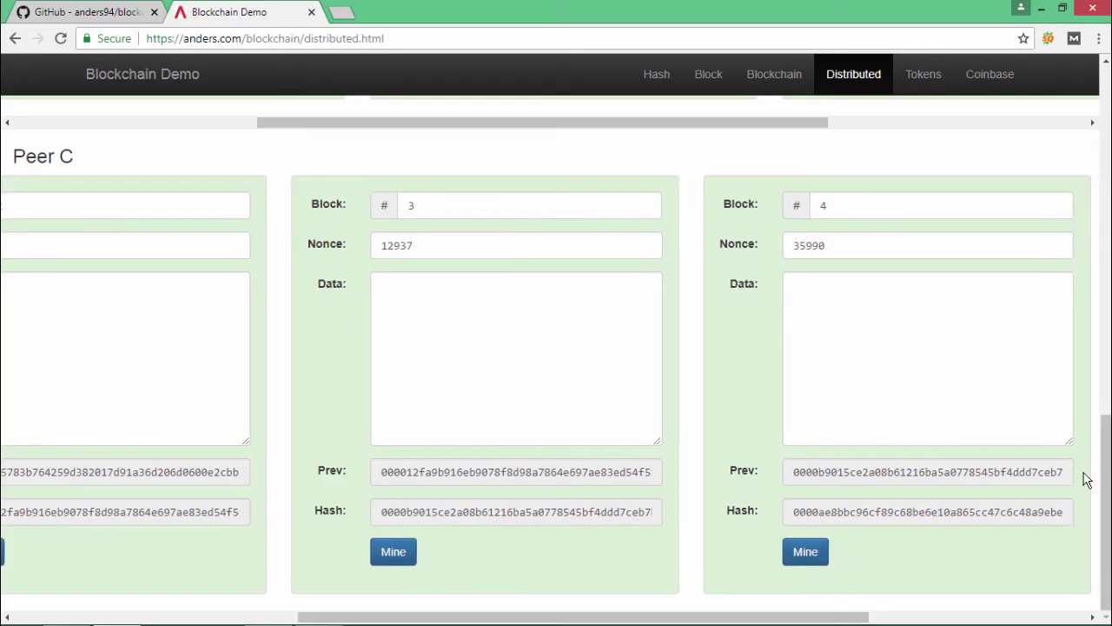
mouse_move(1105, 472)
mouse_down()
mouse_move(1109, 309)
mouse_move(1108, 467)
mouse_up()
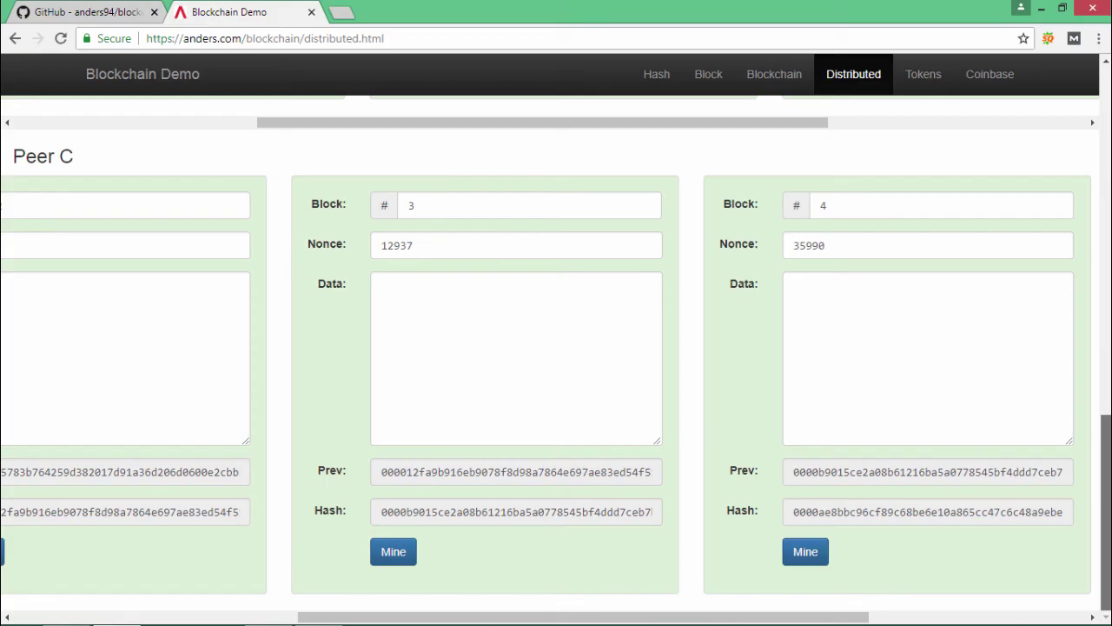
mouse_move(1109, 467)
mouse_down()
mouse_move(1109, 259)
mouse_move(1109, 467)
mouse_up()
click(462, 377)
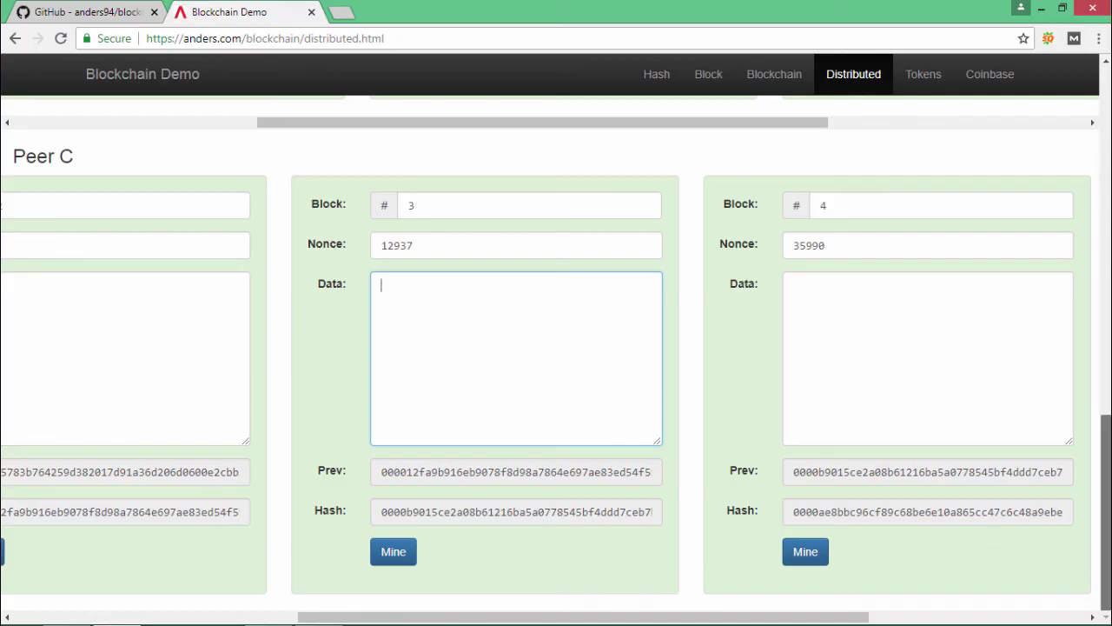
drag(1105, 547, 1102, 174)
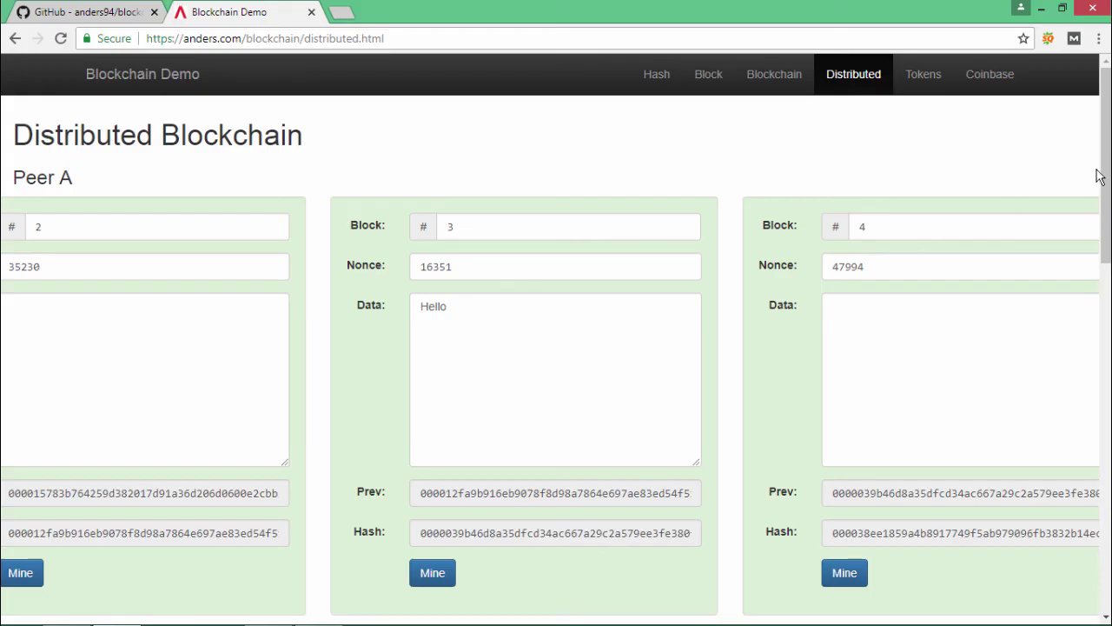
drag(1105, 178, 1053, 77)
click(513, 478)
scroll(512, 477, down, 2)
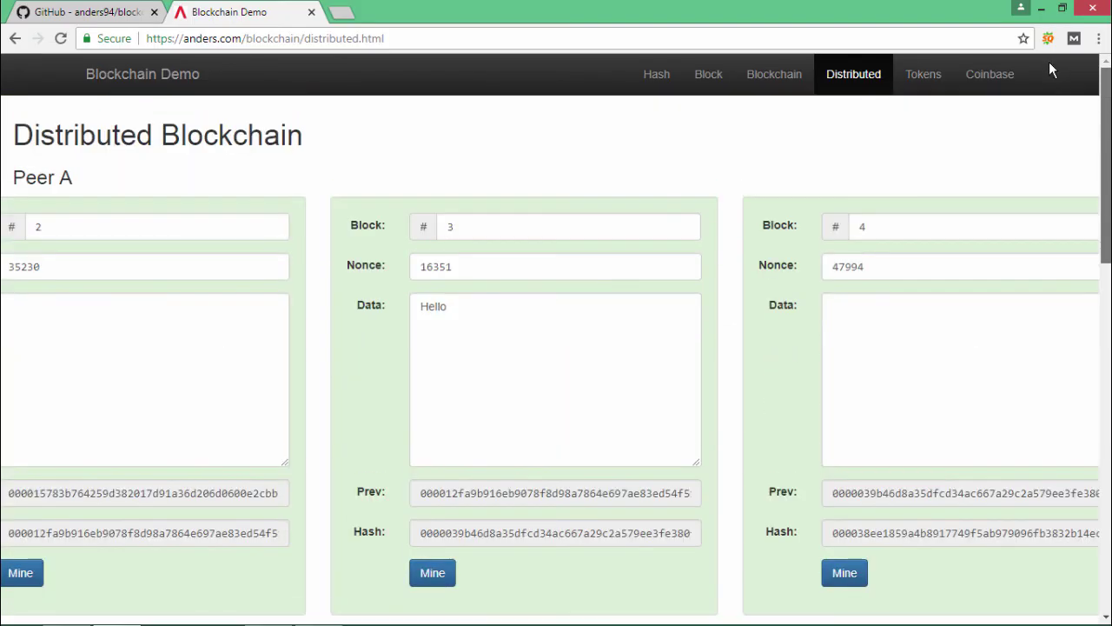
scroll(1084, 261, down, 2)
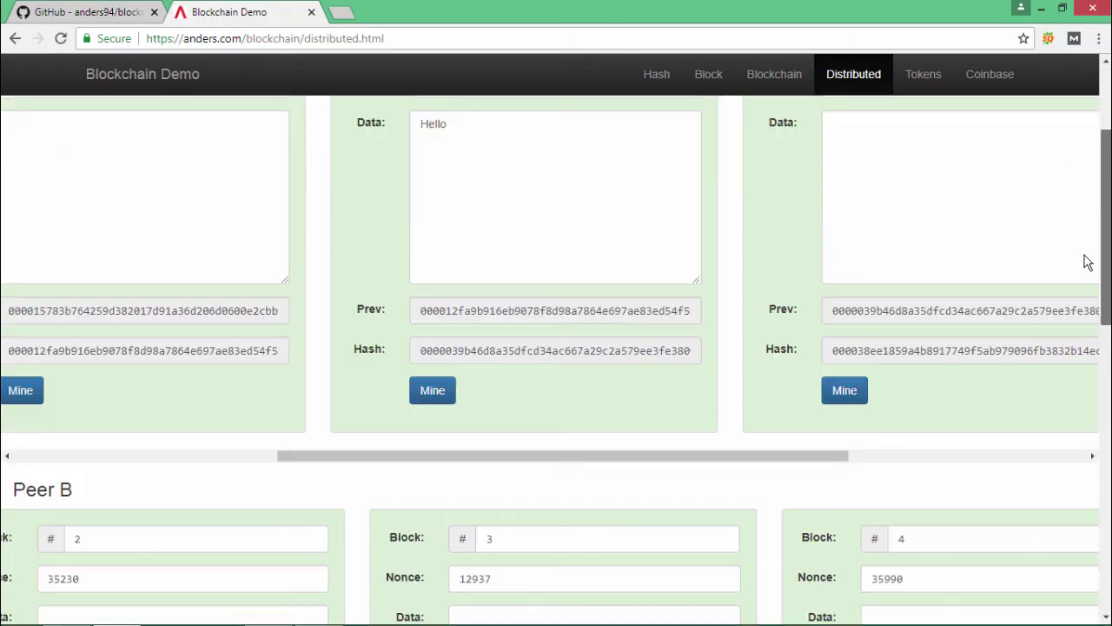
scroll(1091, 278, down, 6)
click(383, 527)
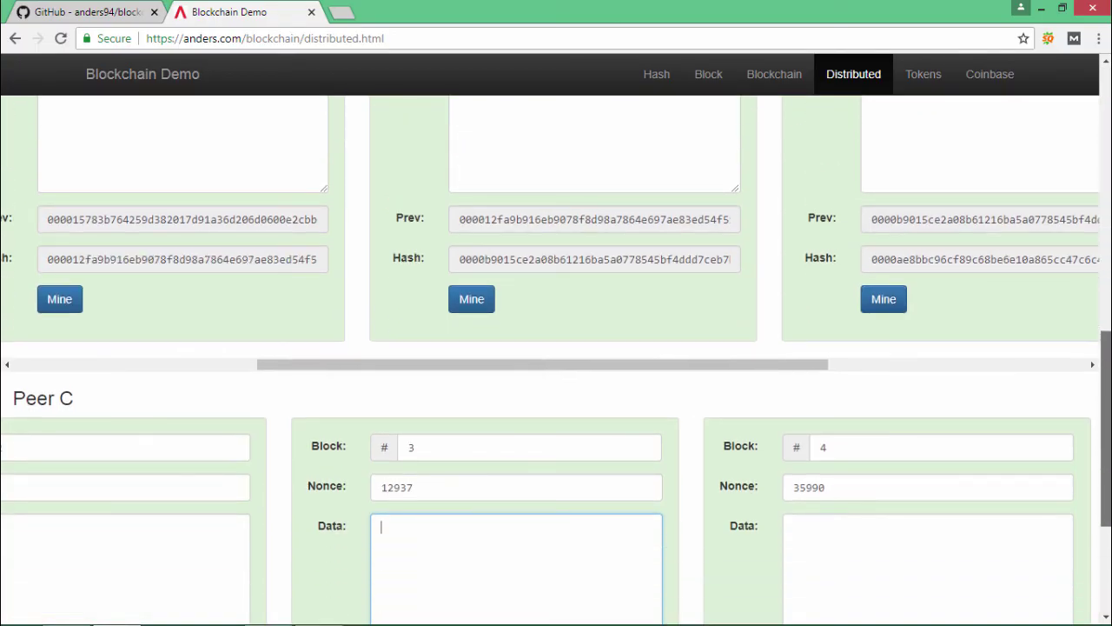
scroll(556, 359, down, 3)
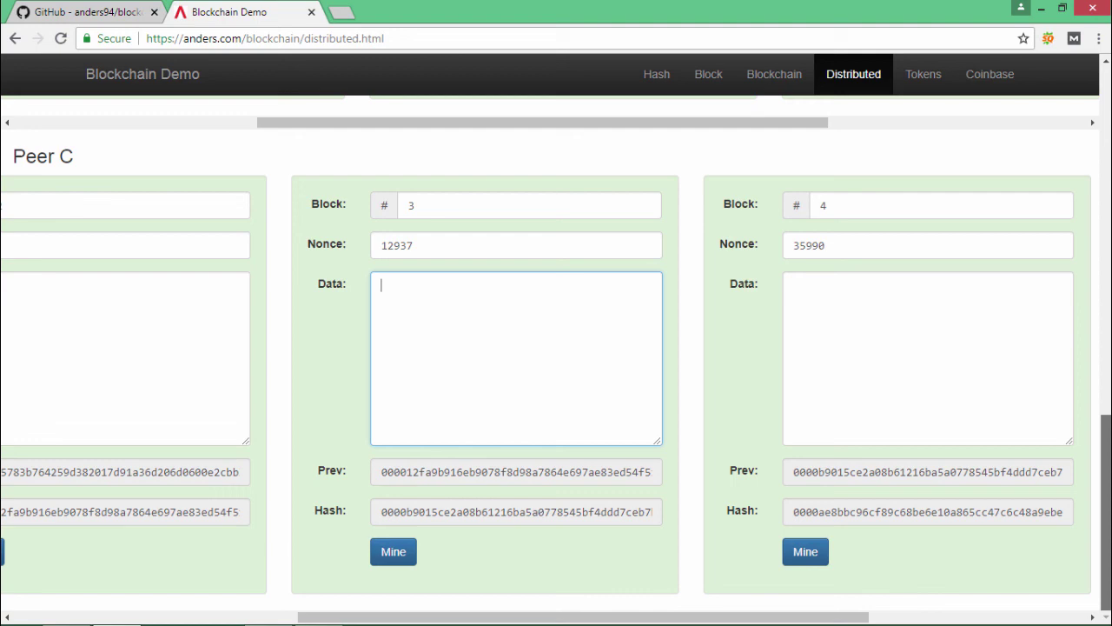